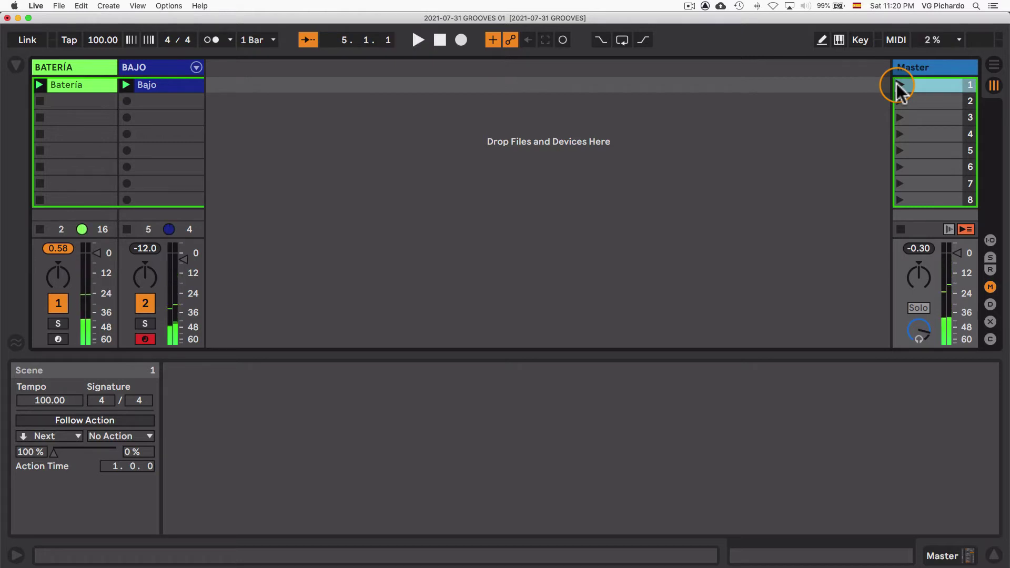
Stop the Bajo track's clip, then play the Batería clip on its own with its notes displayed.
click(127, 229)
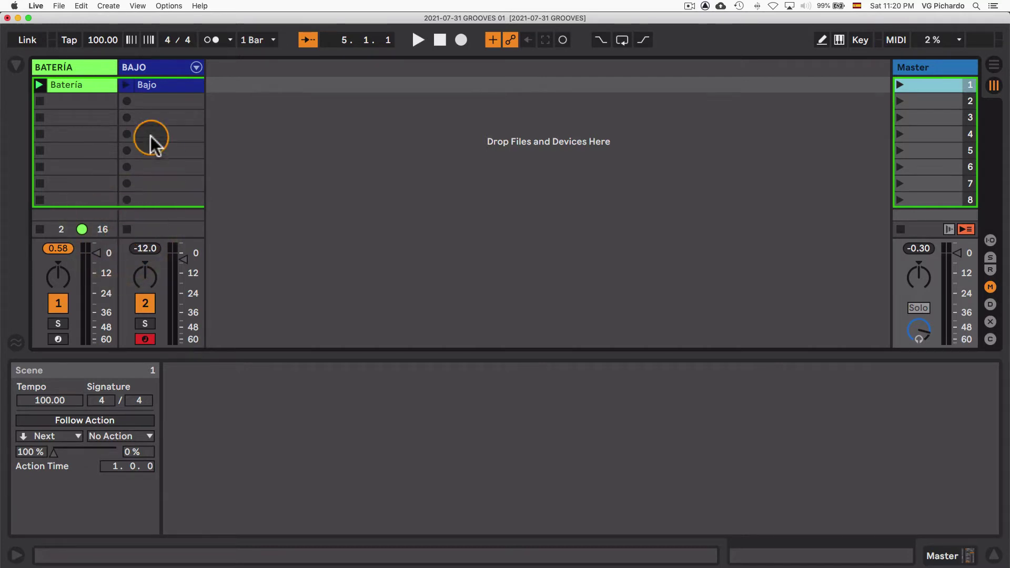
click(79, 87)
click(39, 85)
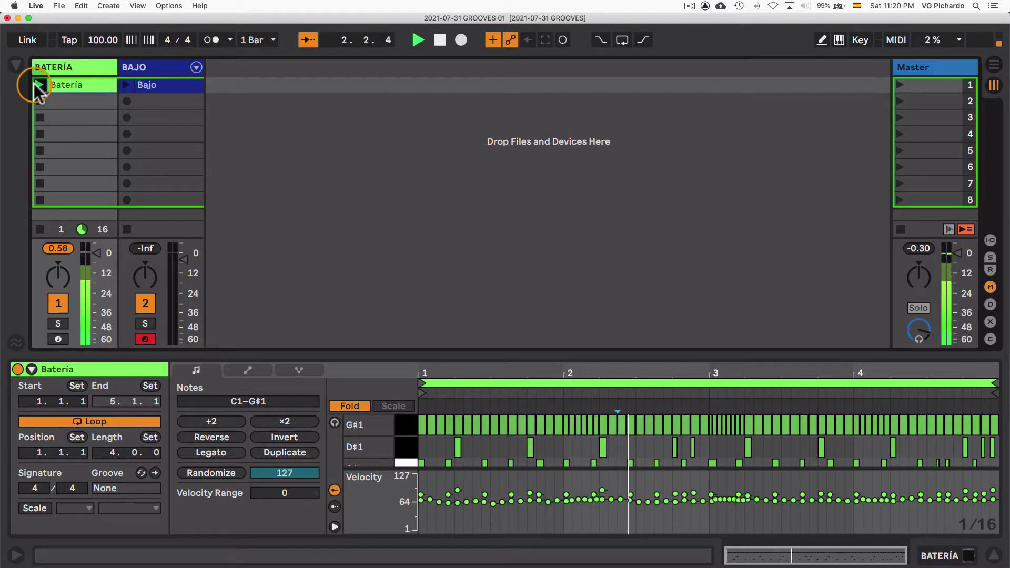
drag(689, 349, 688, 343)
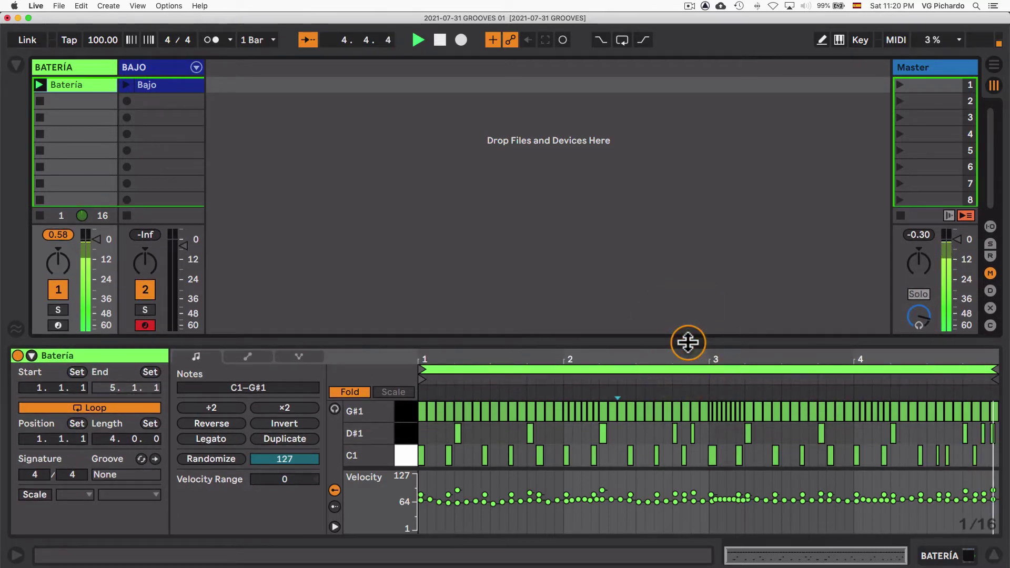
key(space)
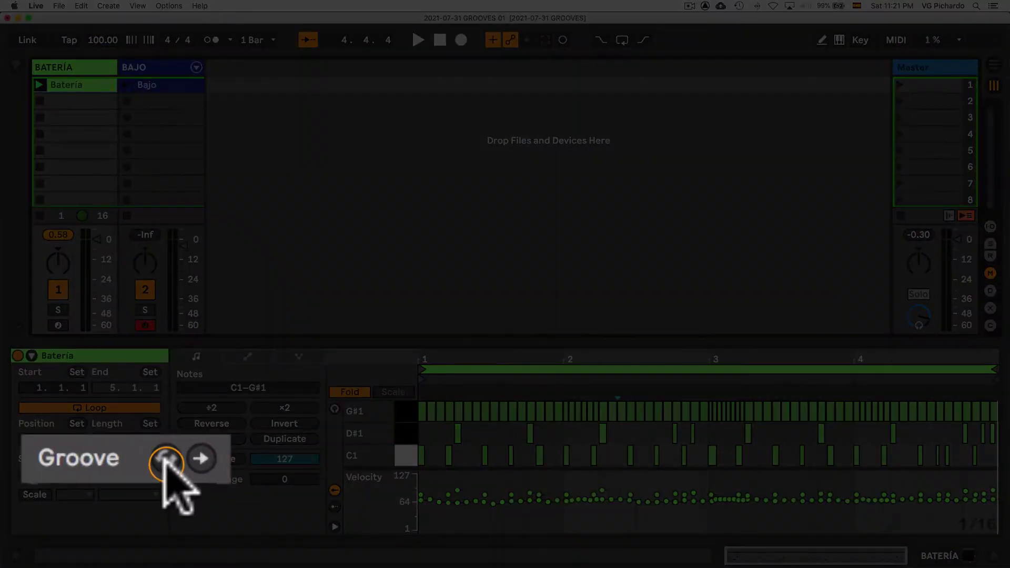
Enter groove hot-swap mode for the Batería clip and search the grooves for "16".
click(141, 459)
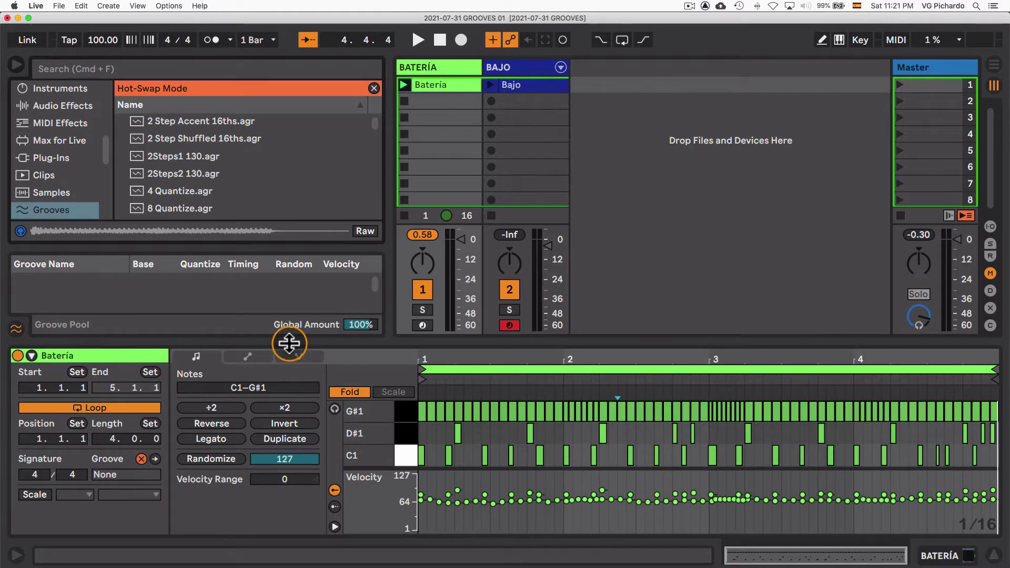
drag(289, 344, 291, 492)
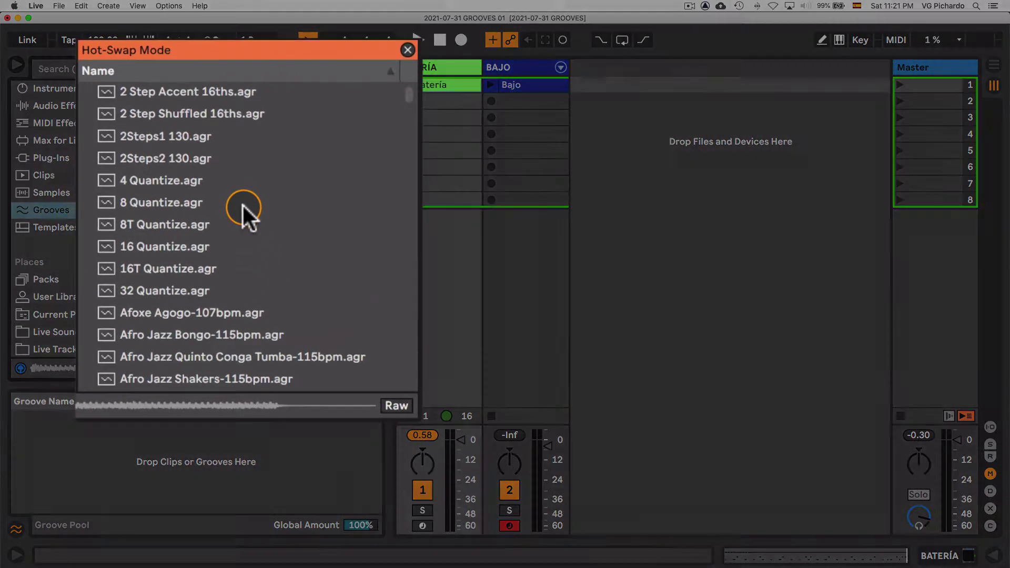
scroll(242, 204, down, 5)
drag(440, 76, 430, 14)
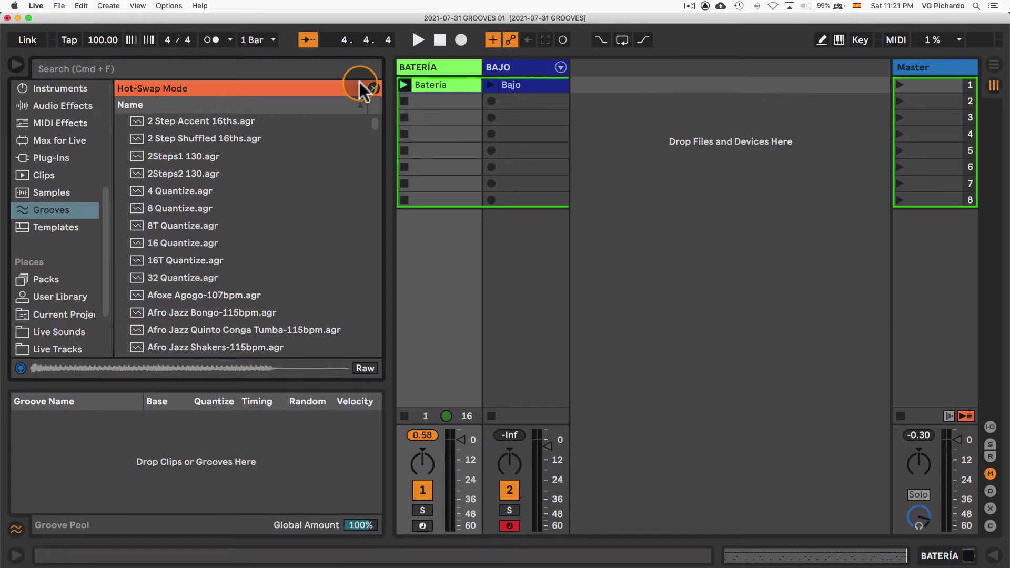
click(298, 67)
text(16)
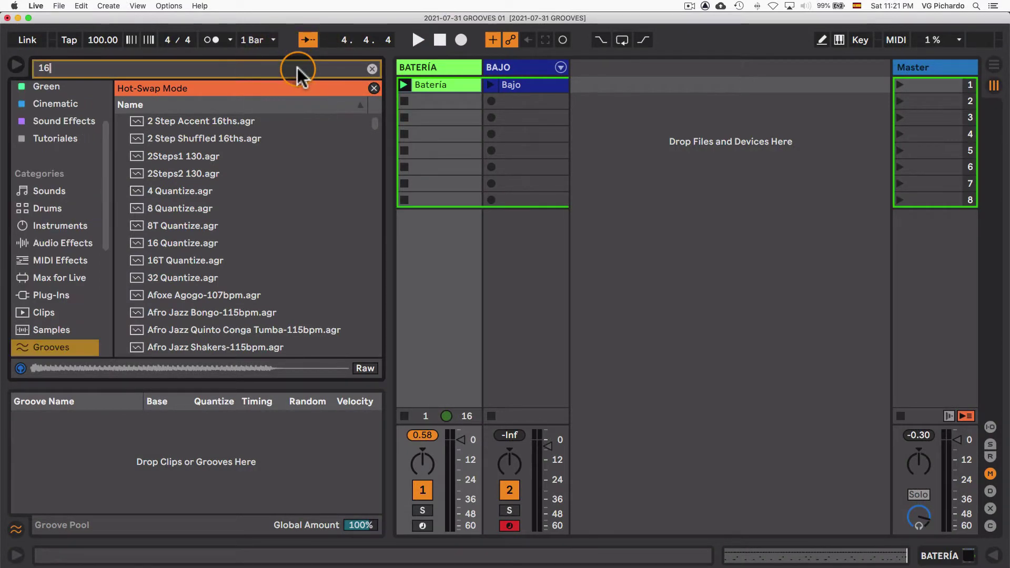
key(Return)
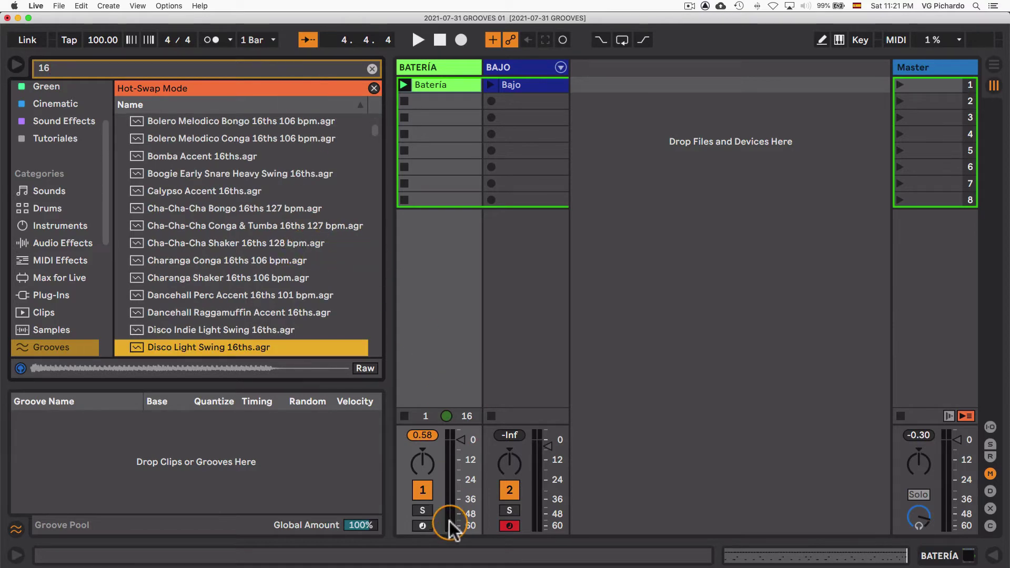
Assign the Charanga Shaker 16ths 106 bpm groove to the Batería clip, keeping the clip's note editor displayed.
drag(449, 540, 424, 406)
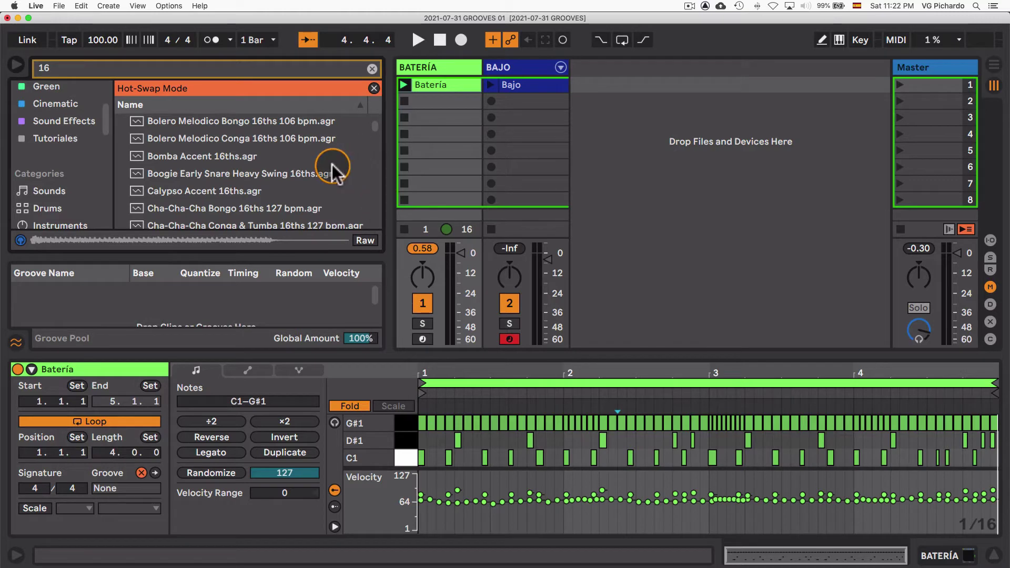
scroll(289, 169, down, 2)
scroll(288, 162, down, 3)
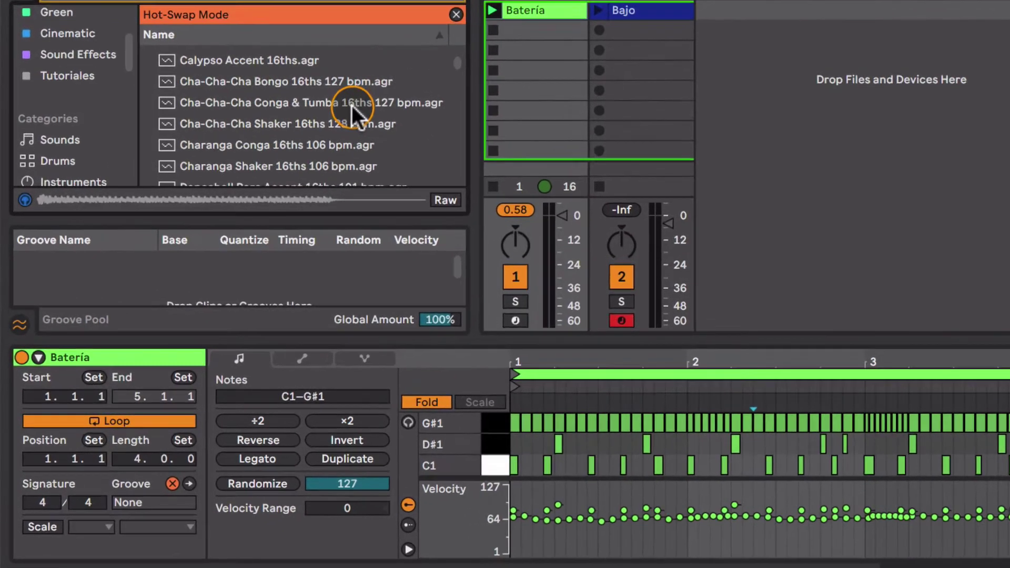
click(239, 167)
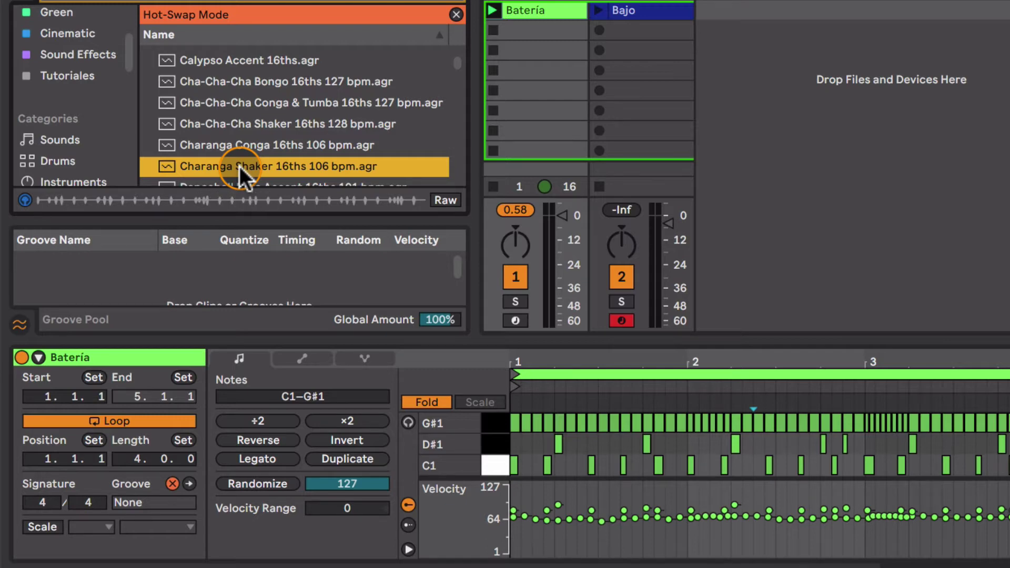
double_click(239, 166)
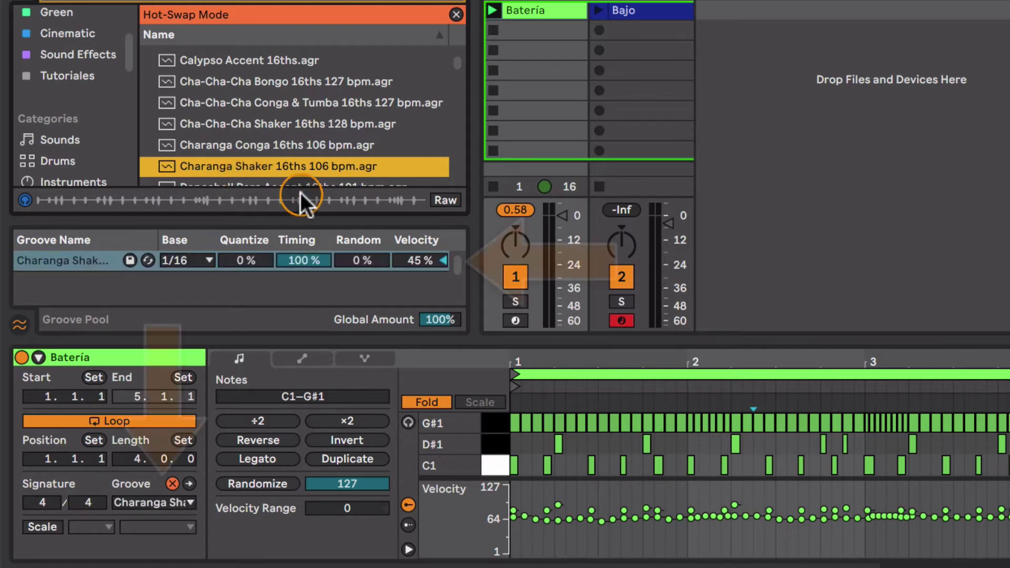
click(187, 507)
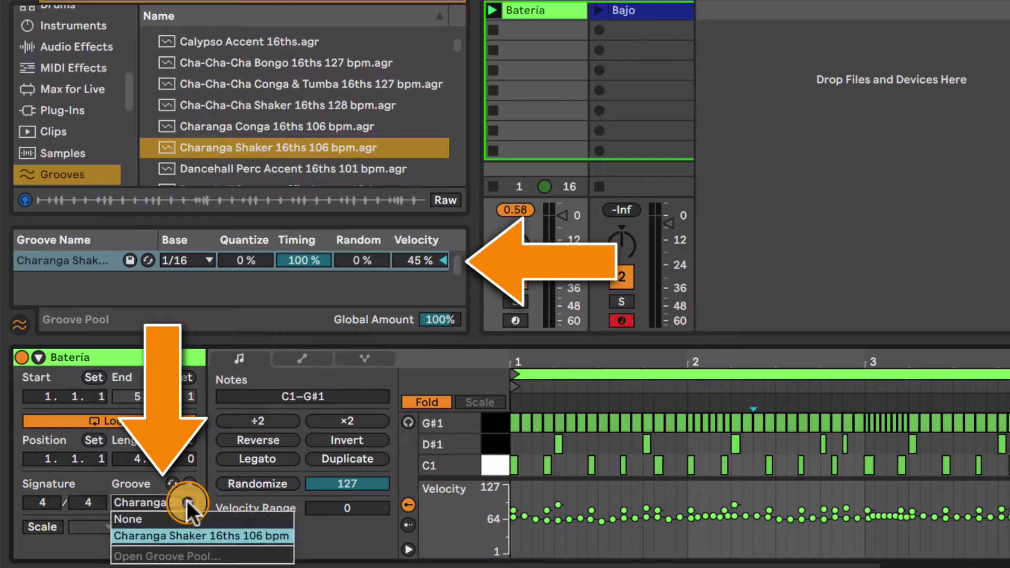
click(203, 535)
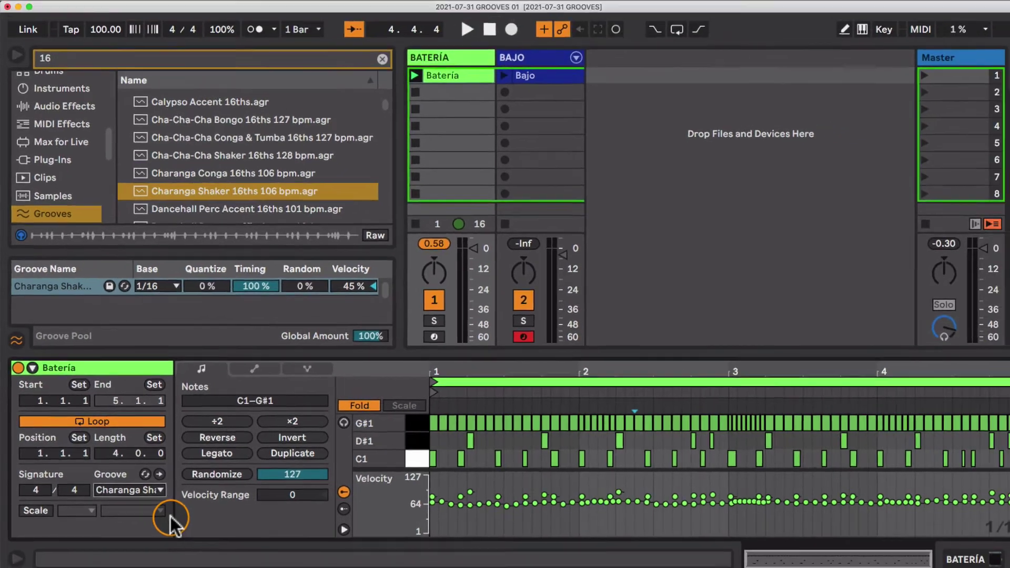
Compare the Batería clip's playback with the Charanga Shaker groove and with its groove set to None.
key(space)
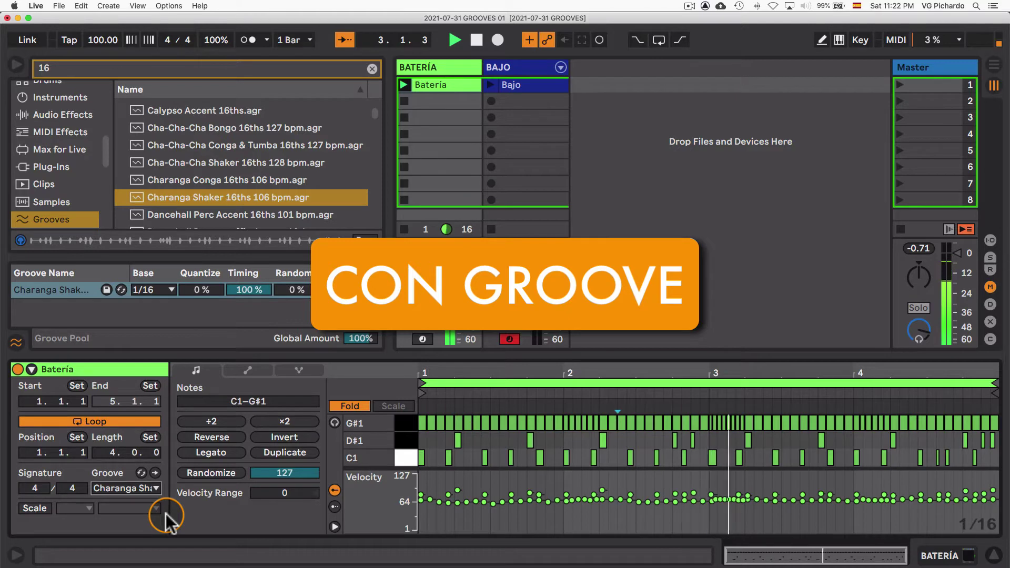
click(153, 488)
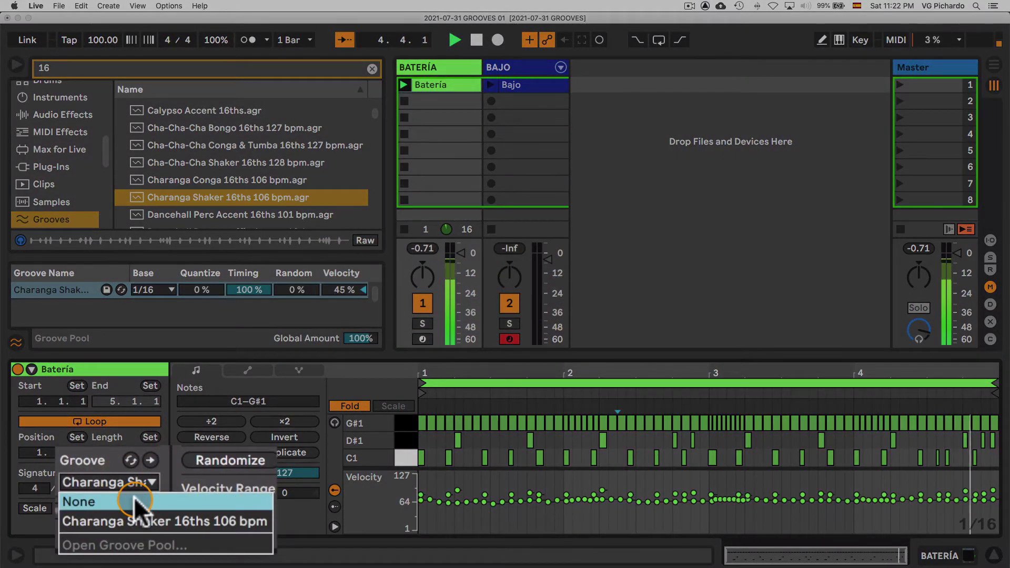
click(134, 498)
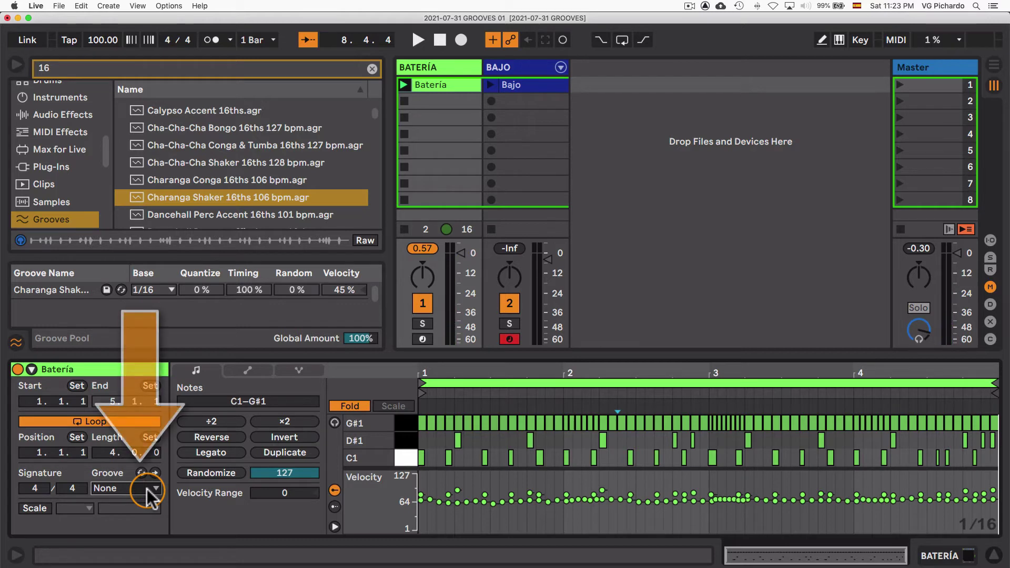
Hot-swap the Batería clip's groove to Disco Light Swing 16ths, found by searching the grooves for "16".
click(141, 472)
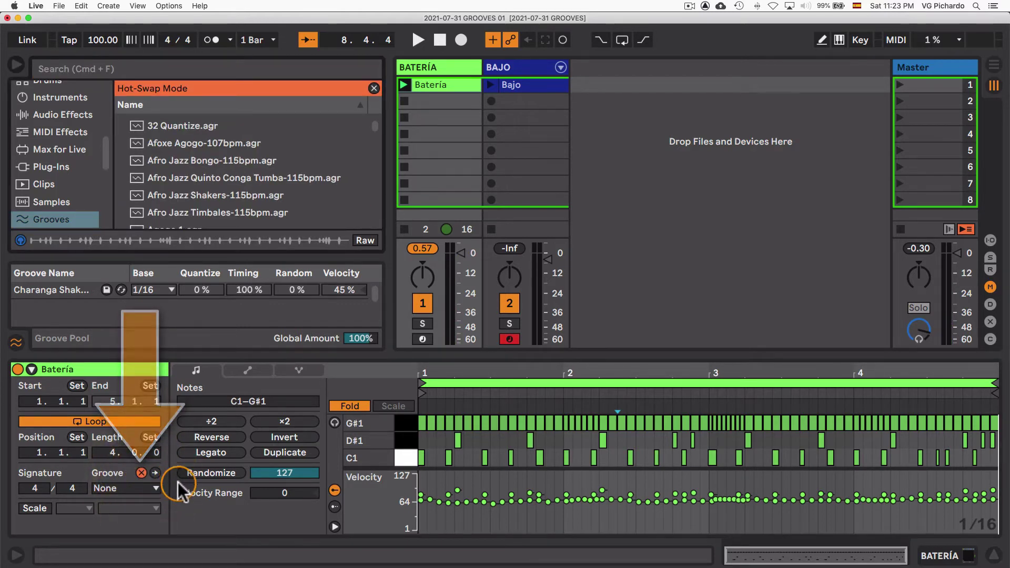
click(192, 71)
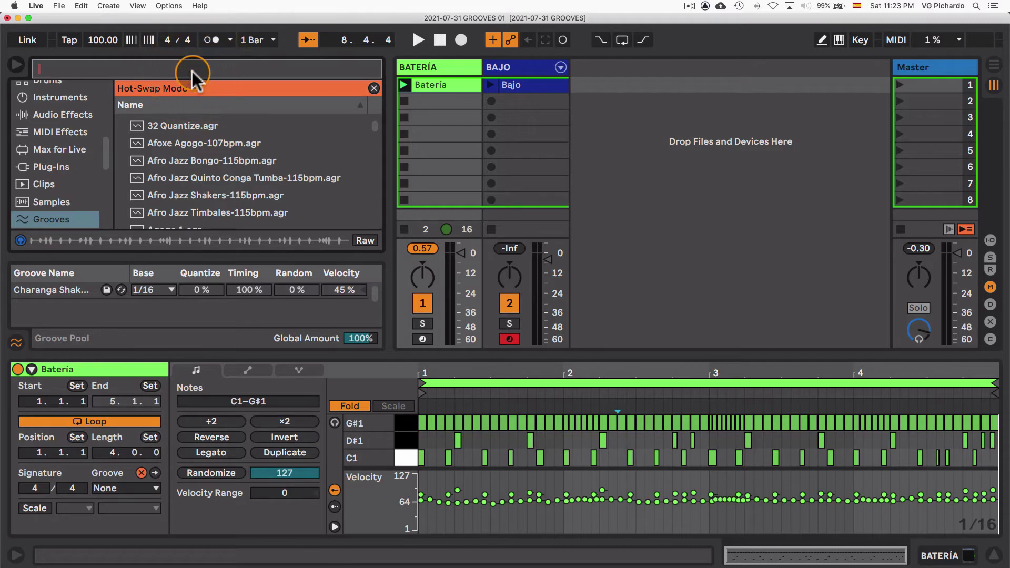
text(16)
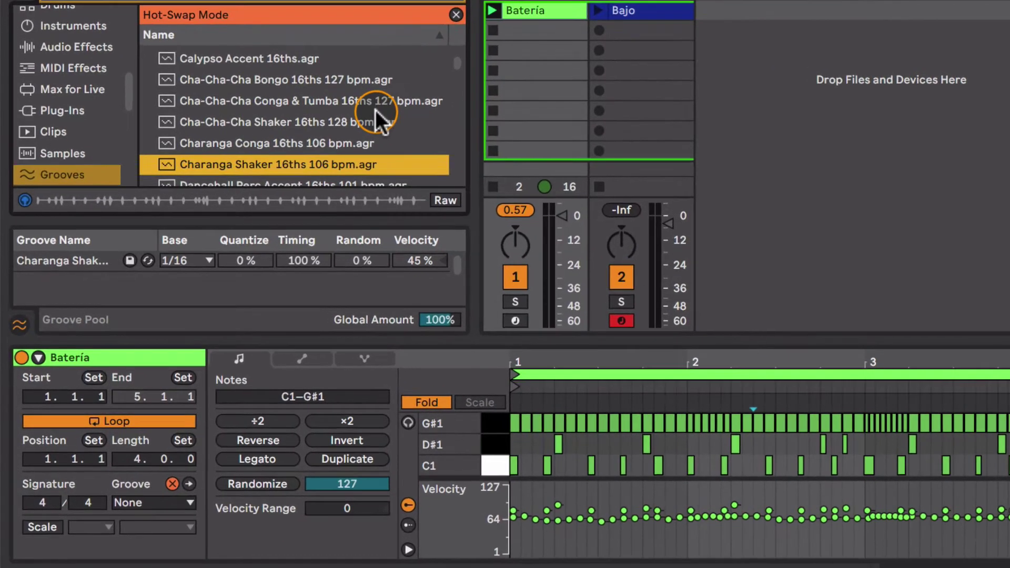
scroll(308, 167, down, 2)
scroll(374, 110, down, 4)
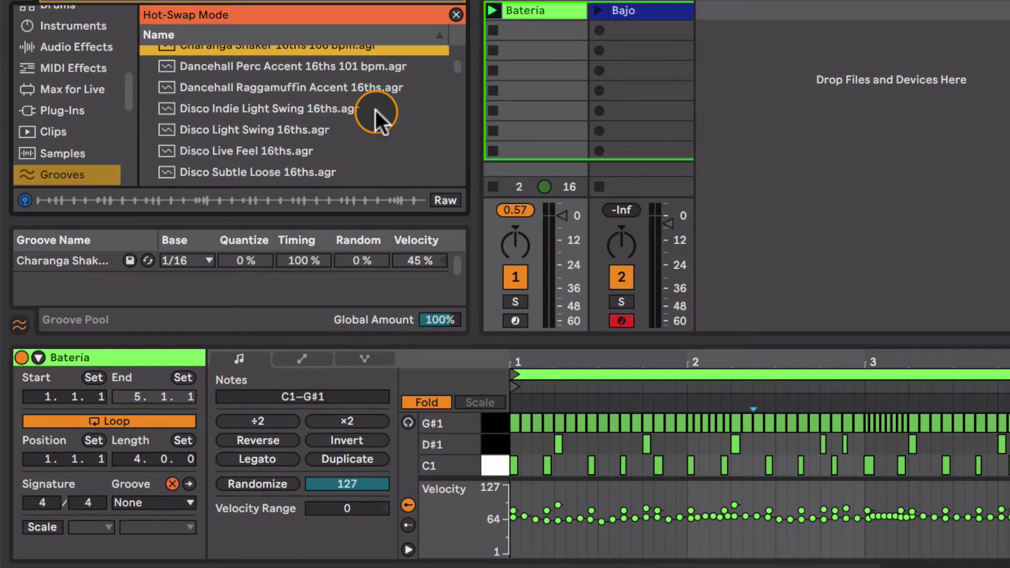
click(270, 130)
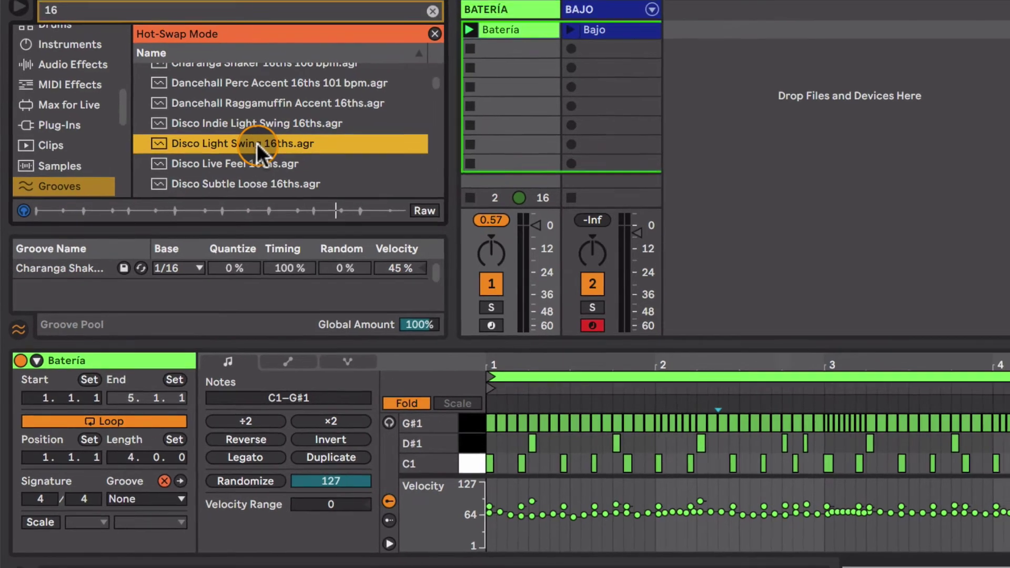
double_click(256, 143)
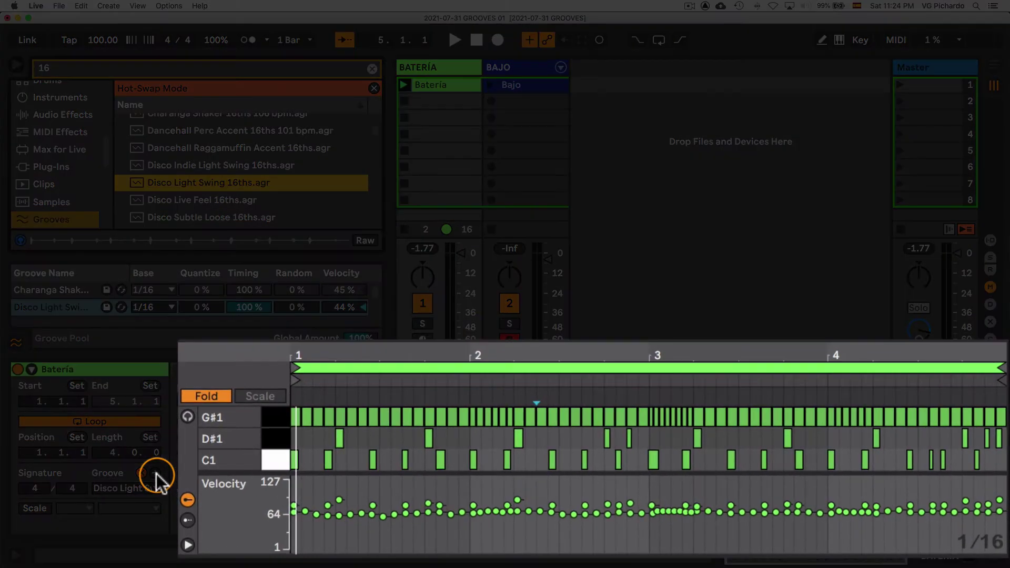
Try committing the Disco Light Swing 16ths groove to the Batería clip's notes and listen to it.
click(156, 473)
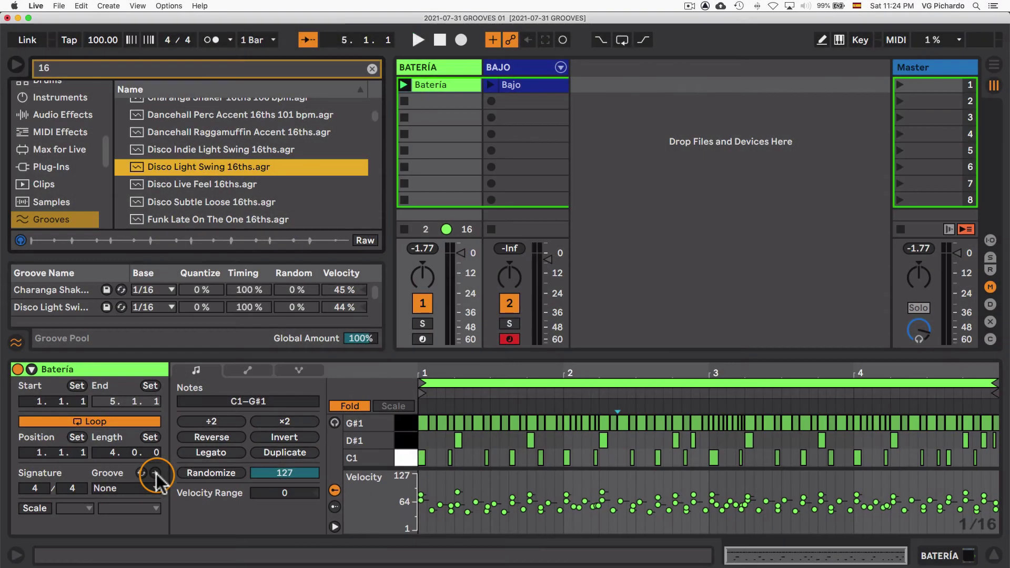
key(space)
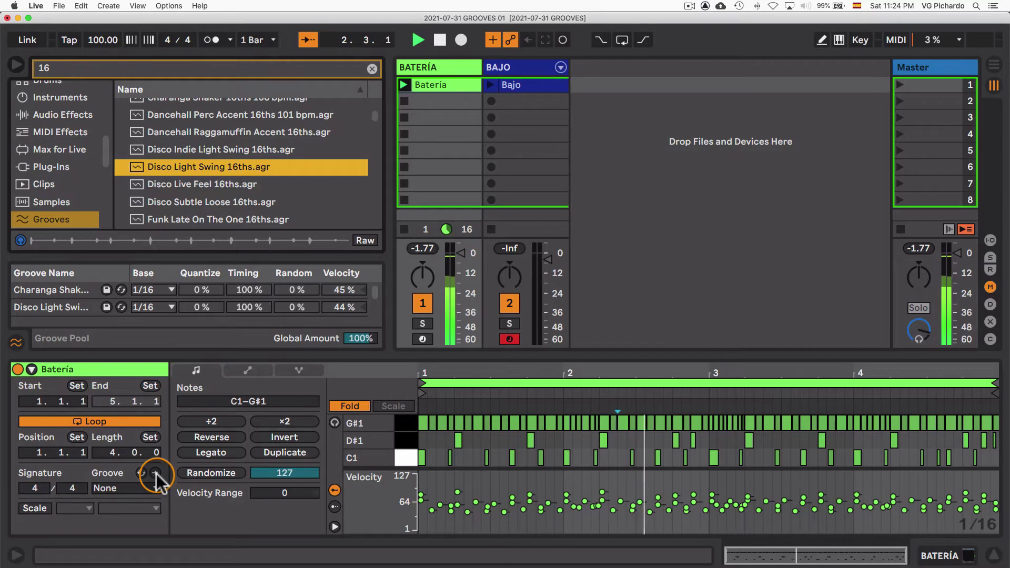
key(space)
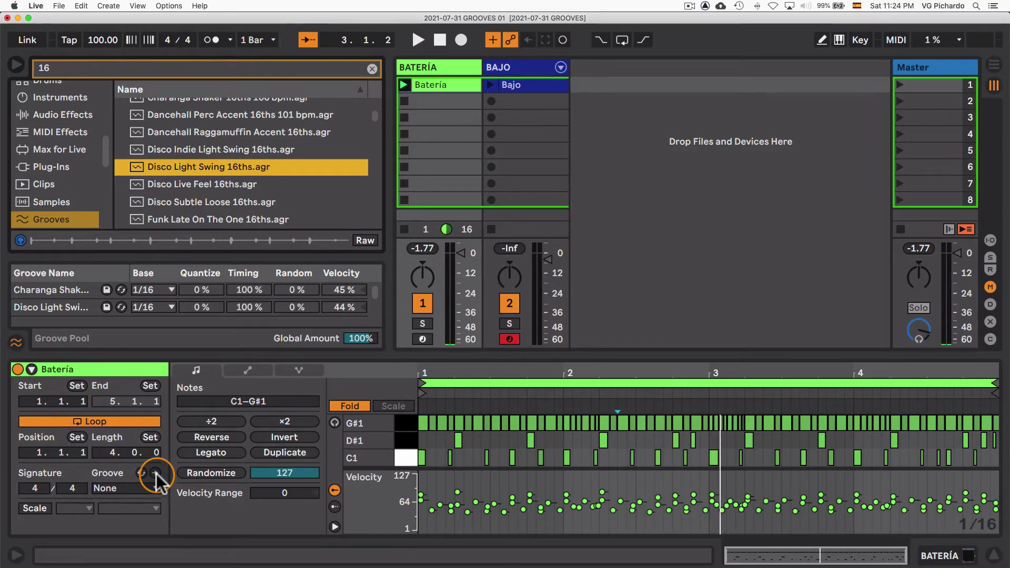
click(156, 475)
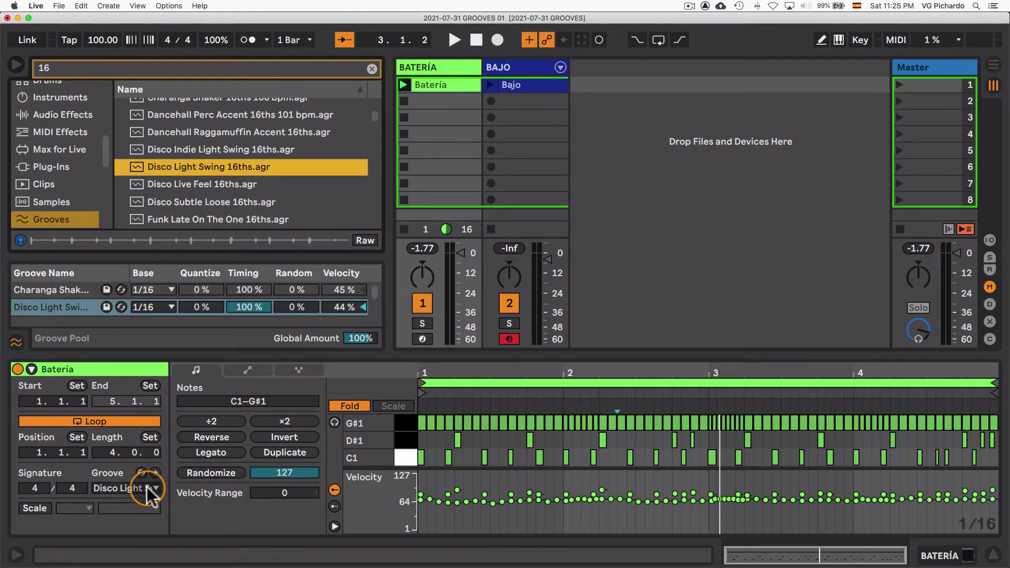
Compare the playing Batería clip with its groove set to None, Charanga Shaker 16ths 106 bpm and finally Disco Light Swing 16ths.
click(148, 488)
click(143, 496)
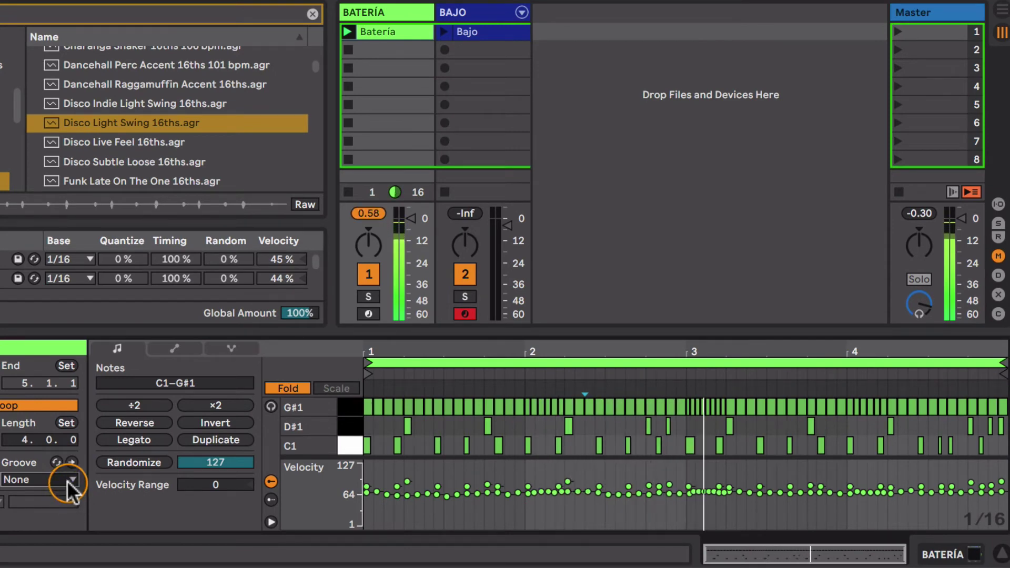
click(68, 480)
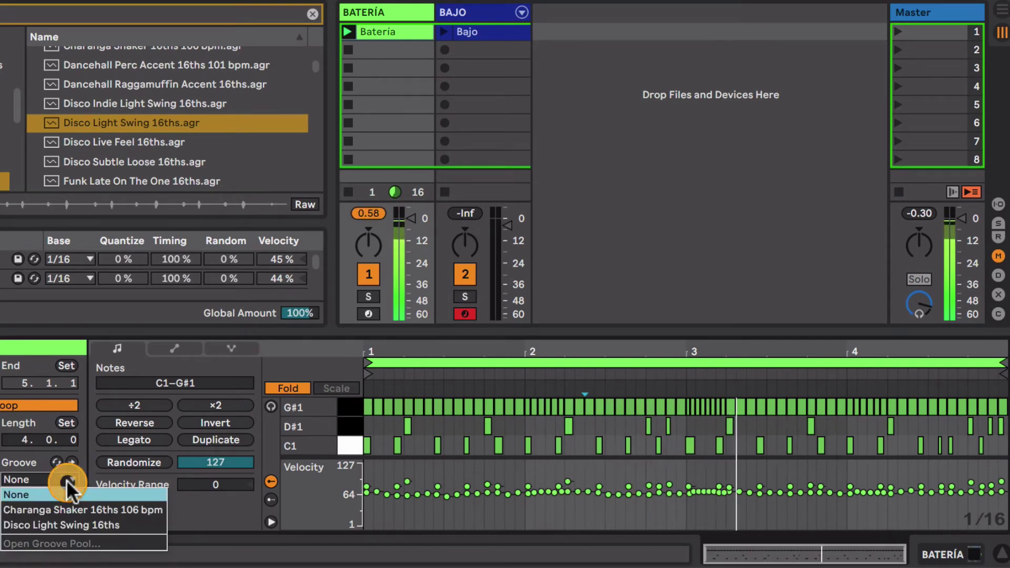
click(79, 510)
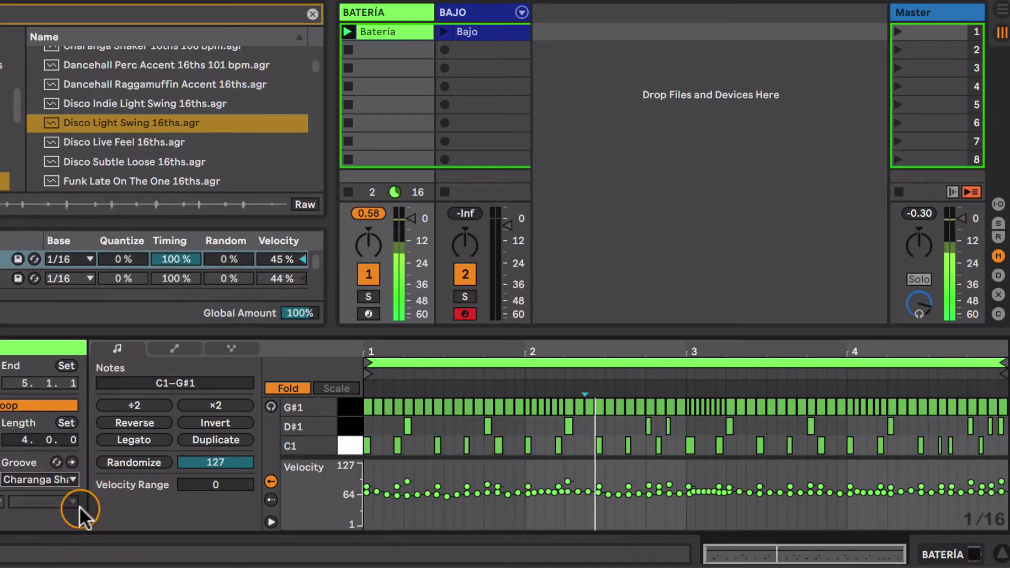
click(72, 480)
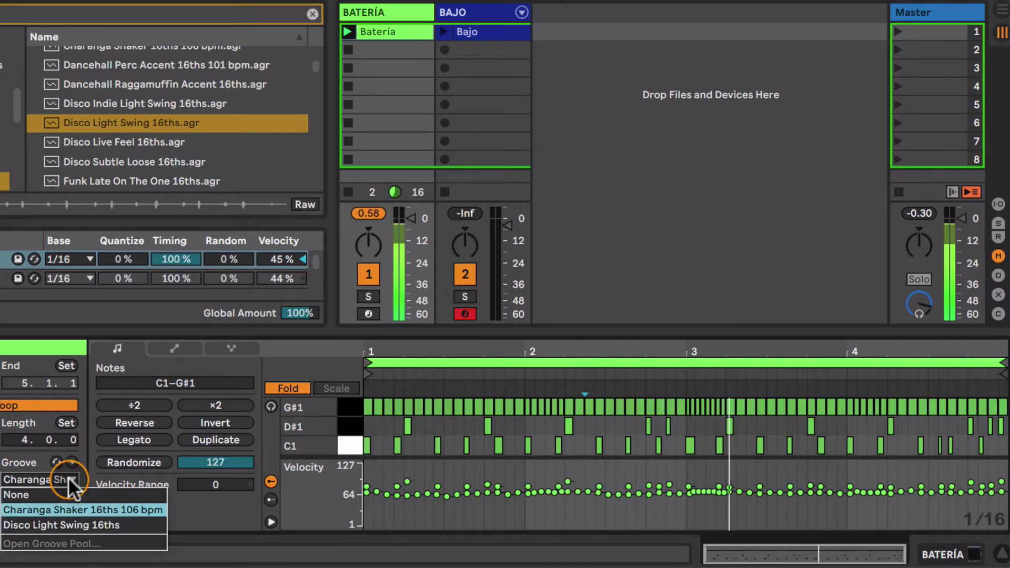
click(78, 525)
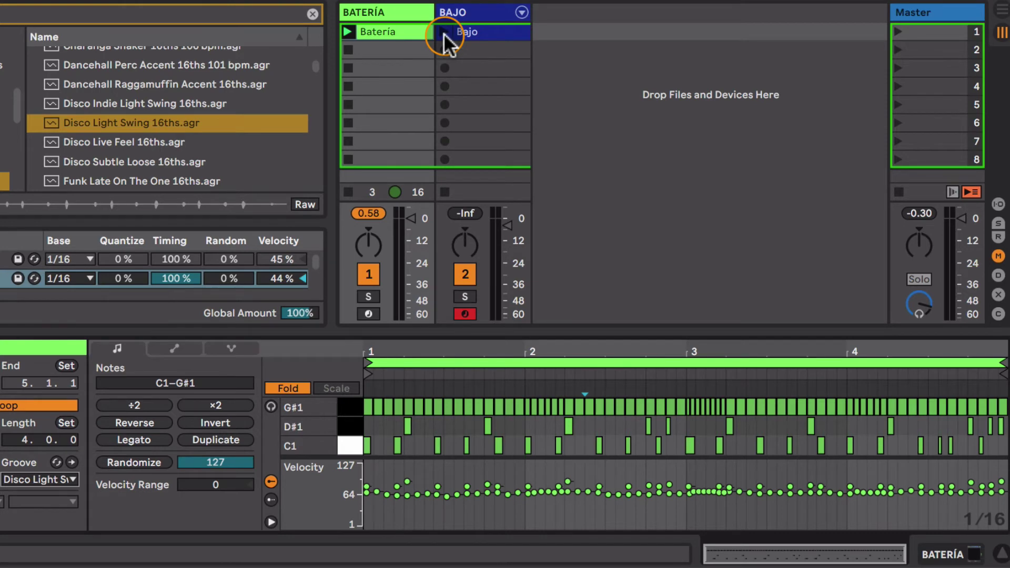
Launch the Bajo clip alongside Batería and set its groove to Disco Light Swing 16ths.
click(444, 33)
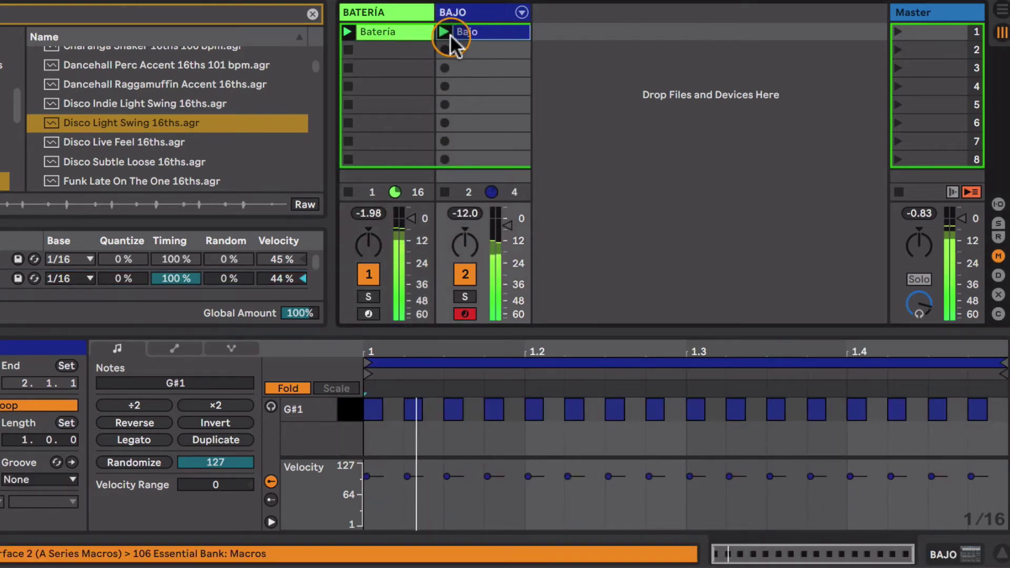
click(60, 477)
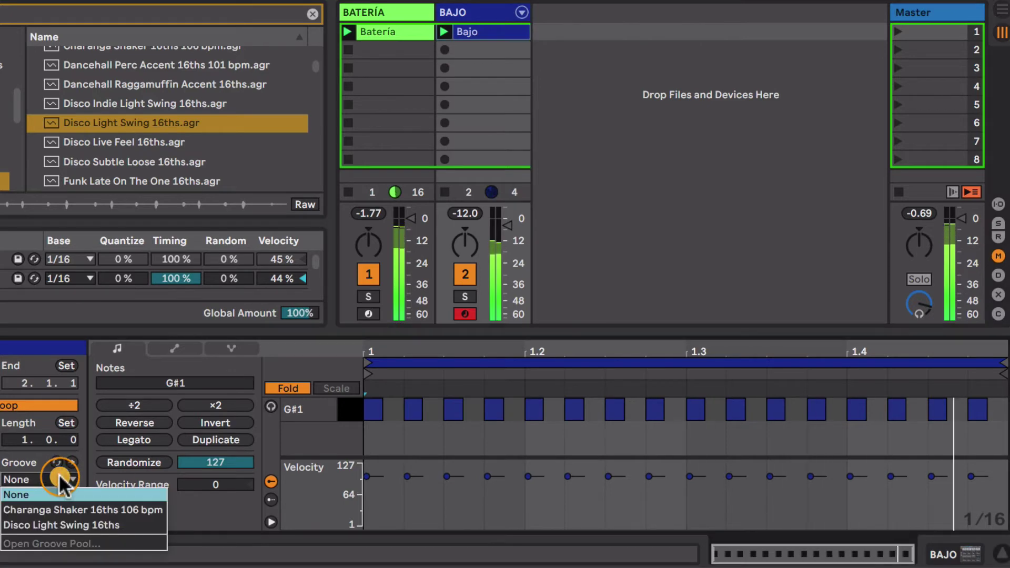
click(96, 526)
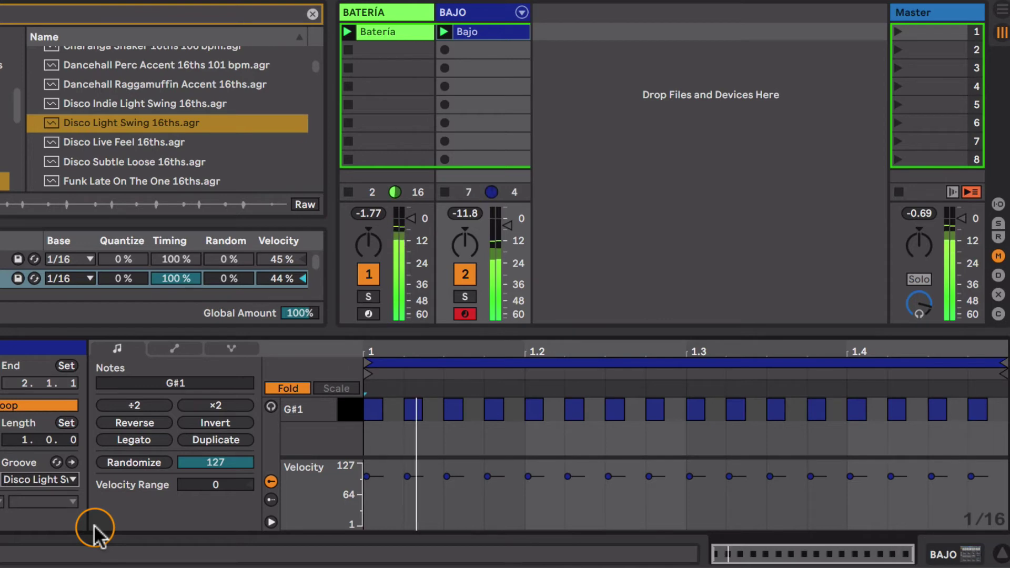
Compare the playing Bajo clip with its groove set to None, Charanga Shaker 16ths 106 bpm and finally Disco Light Swing 16ths.
click(68, 479)
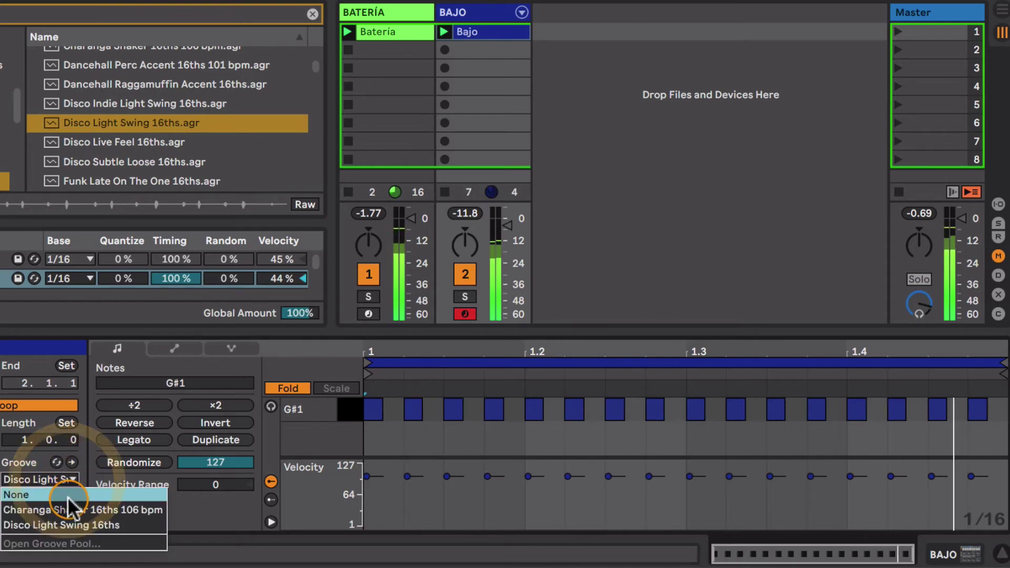
click(69, 501)
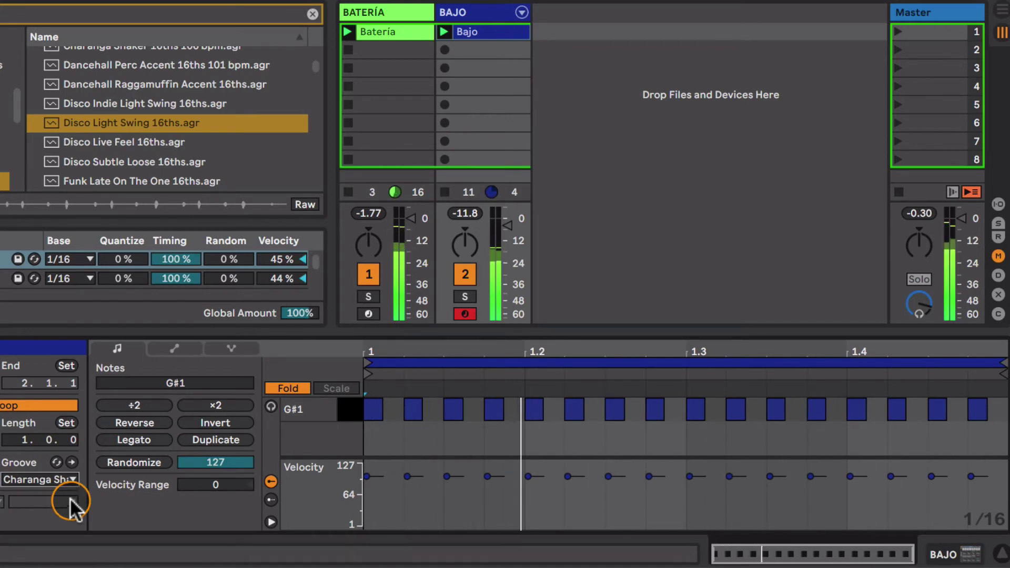
click(72, 479)
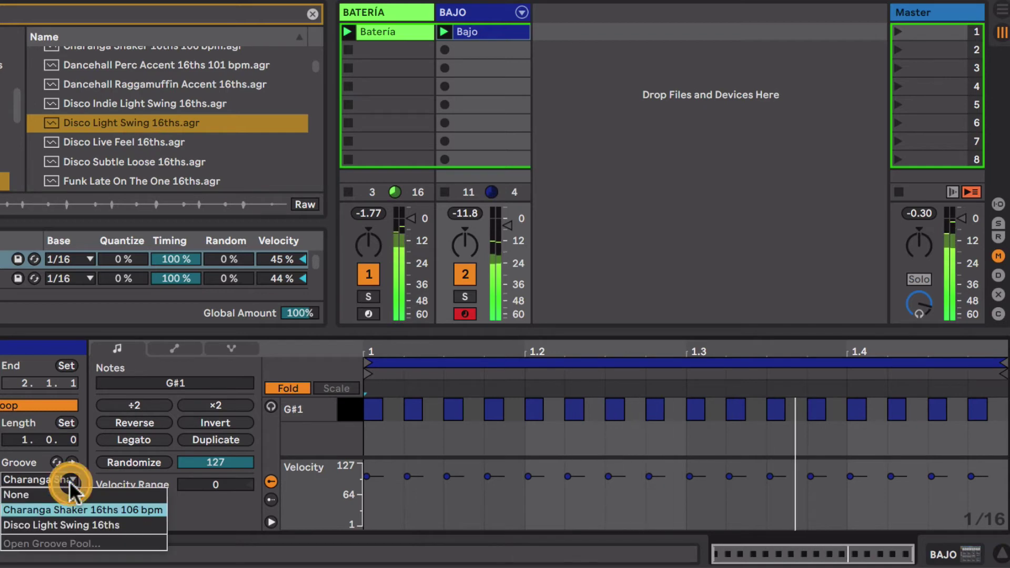
click(67, 523)
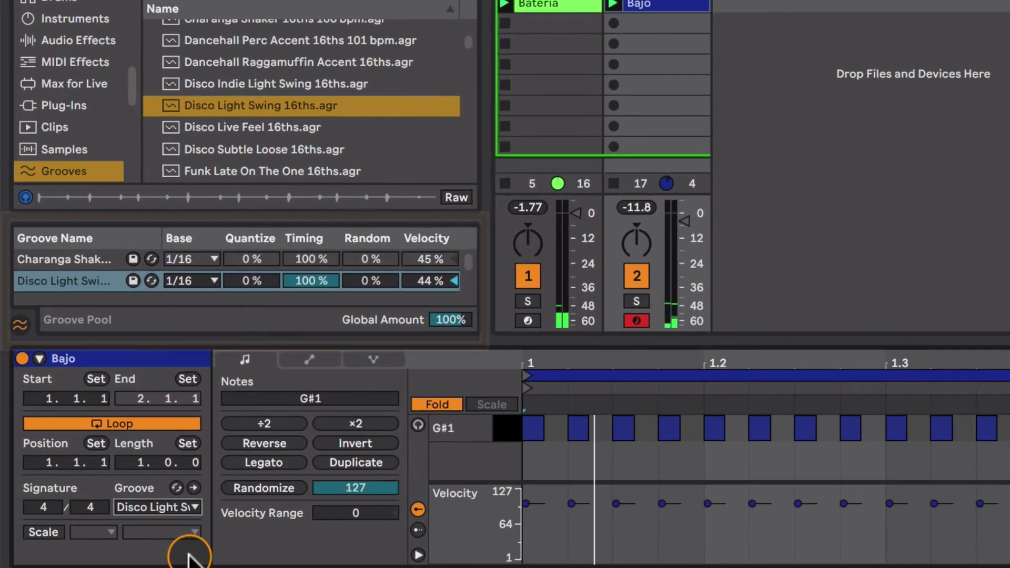
Hide and reopen the Groove Pool, and try the Disco Light Swing groove's Timing at 0% before restoring 100%.
click(20, 329)
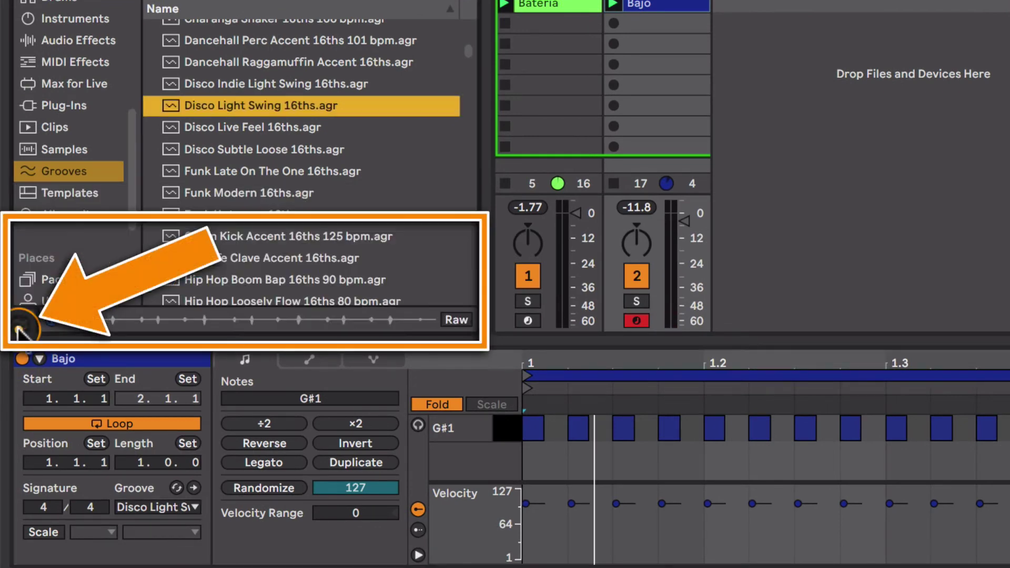
click(20, 329)
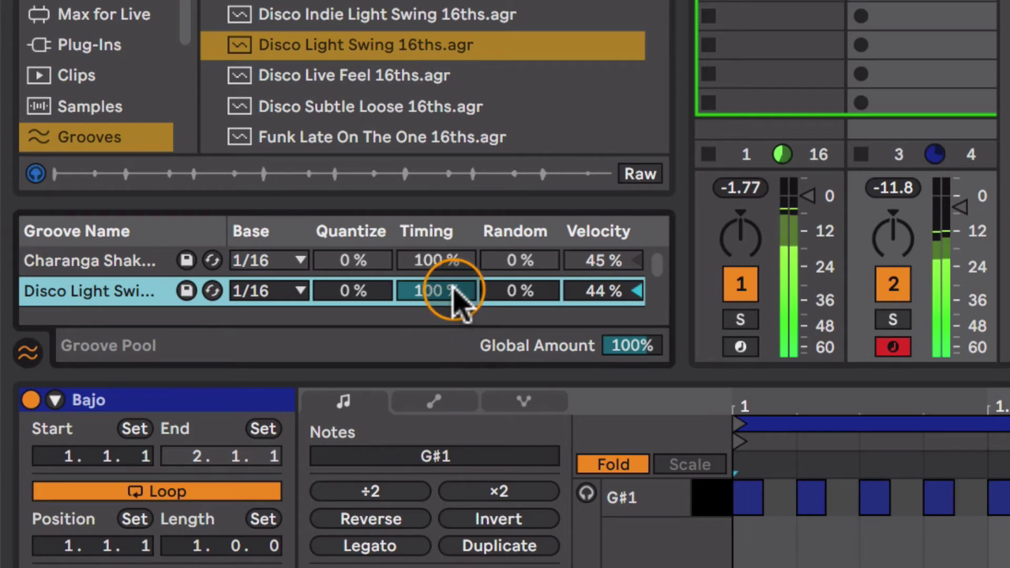
drag(461, 307, 461, 353)
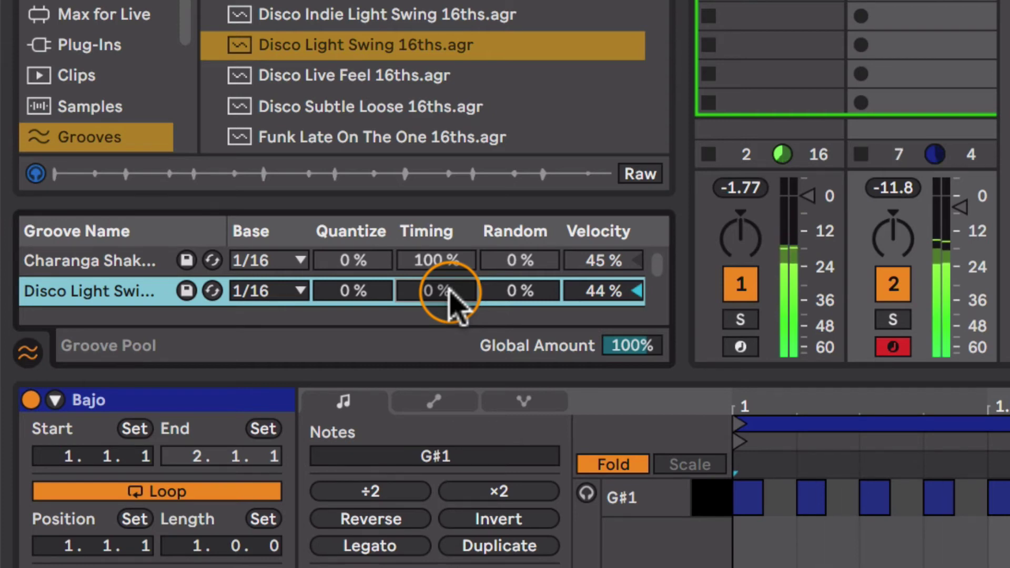
drag(449, 291, 449, 290)
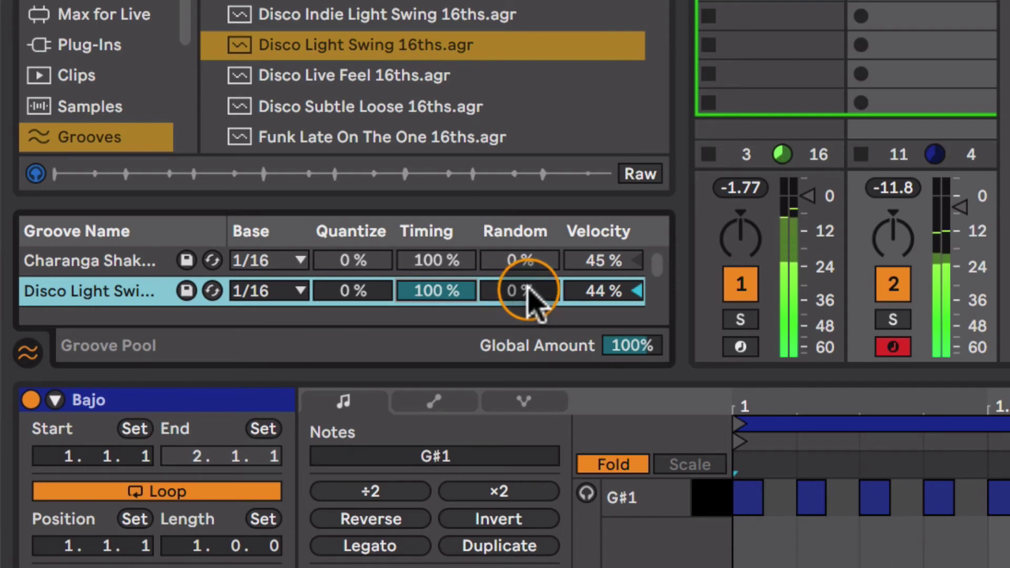
Try the Disco Light Swing groove's Random and Velocity amounts at 100% each, resetting Random to 0% and Velocity to 44%.
drag(528, 291, 527, 239)
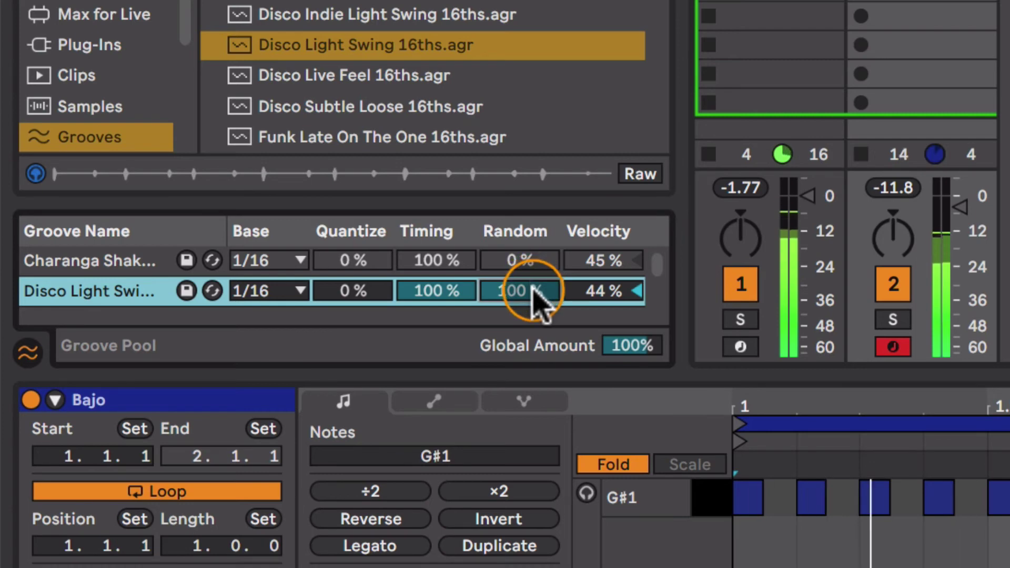
key(Delete)
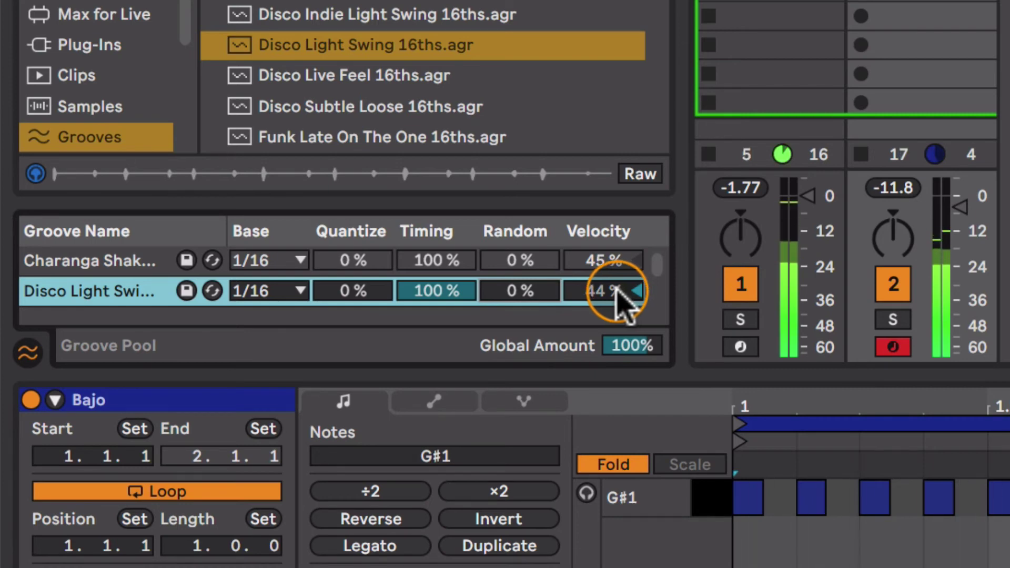
drag(622, 288, 622, 226)
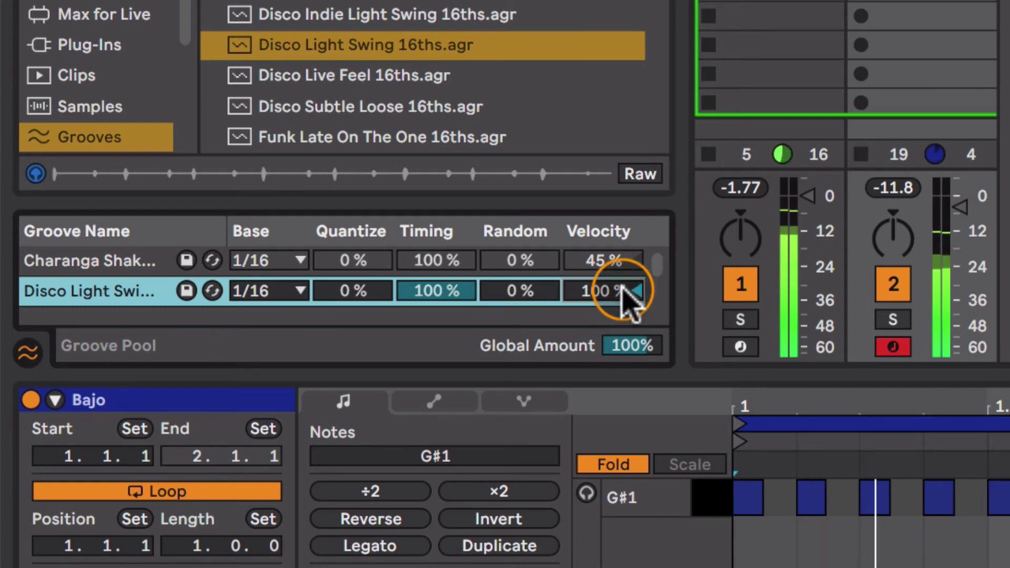
drag(623, 288, 622, 395)
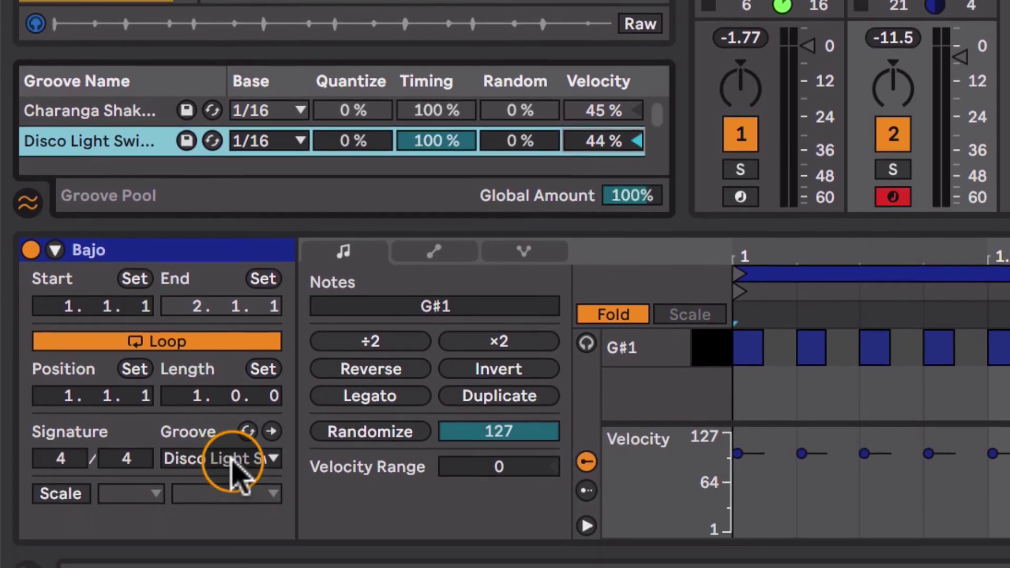
Set the Bajo clip's groove to Charanga Shaker 16ths 106 bpm and try the Global Amount at 0% before restoring 100%.
click(233, 460)
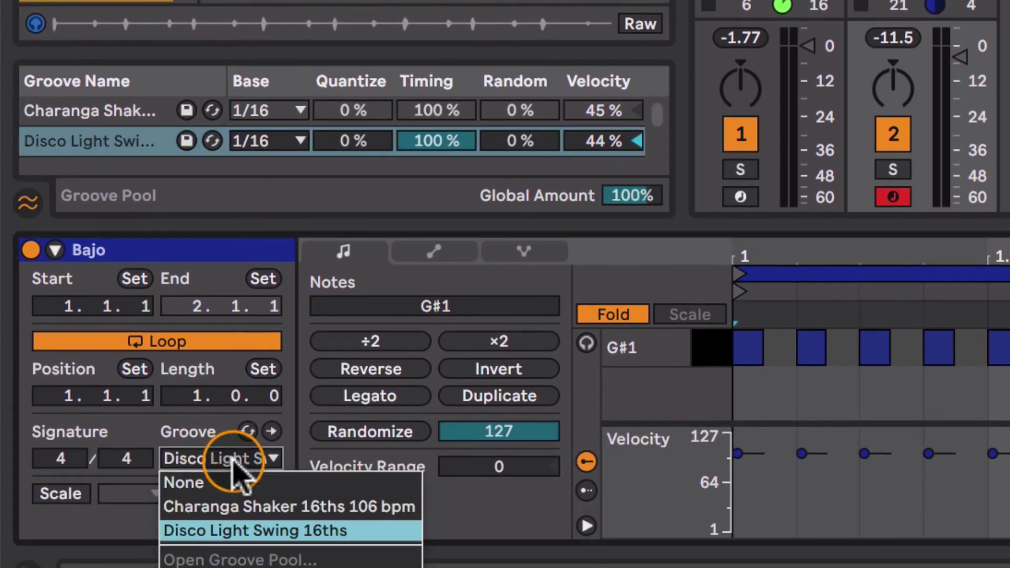
click(262, 507)
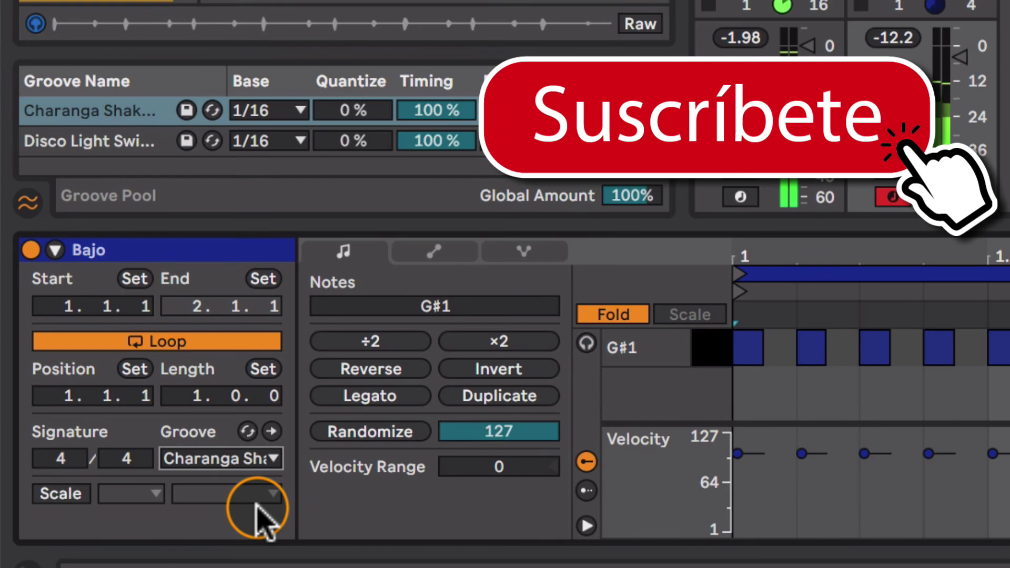
click(627, 196)
mouse_move(627, 195)
mouse_down()
mouse_move(627, 211)
mouse_move(626, 192)
mouse_up()
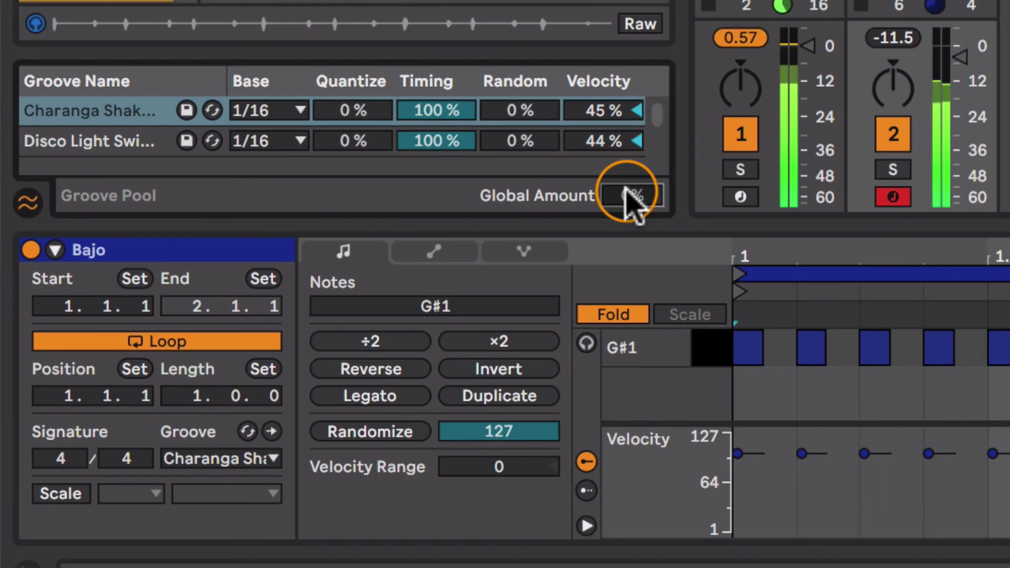
drag(626, 194, 626, 172)
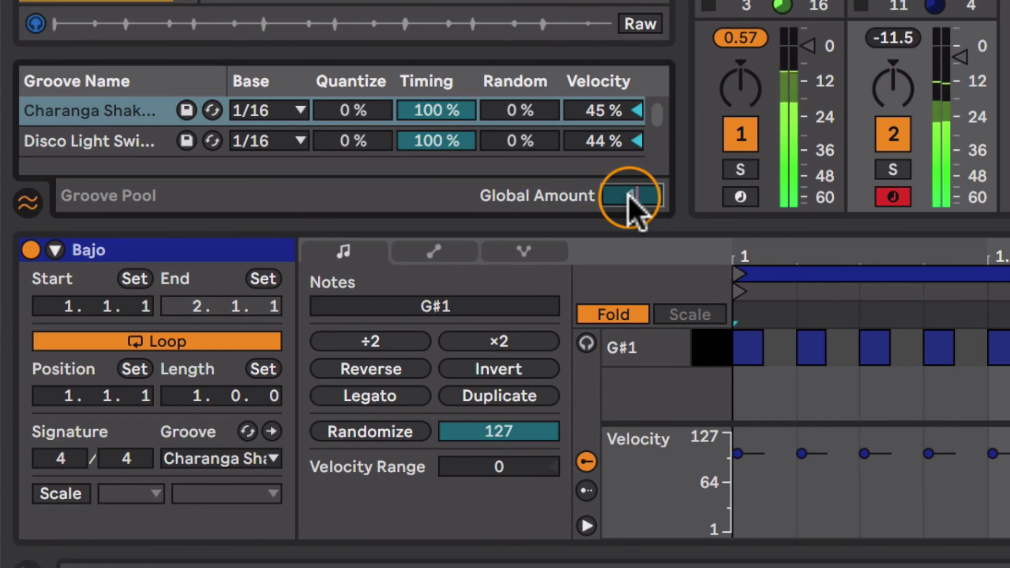
key(Return)
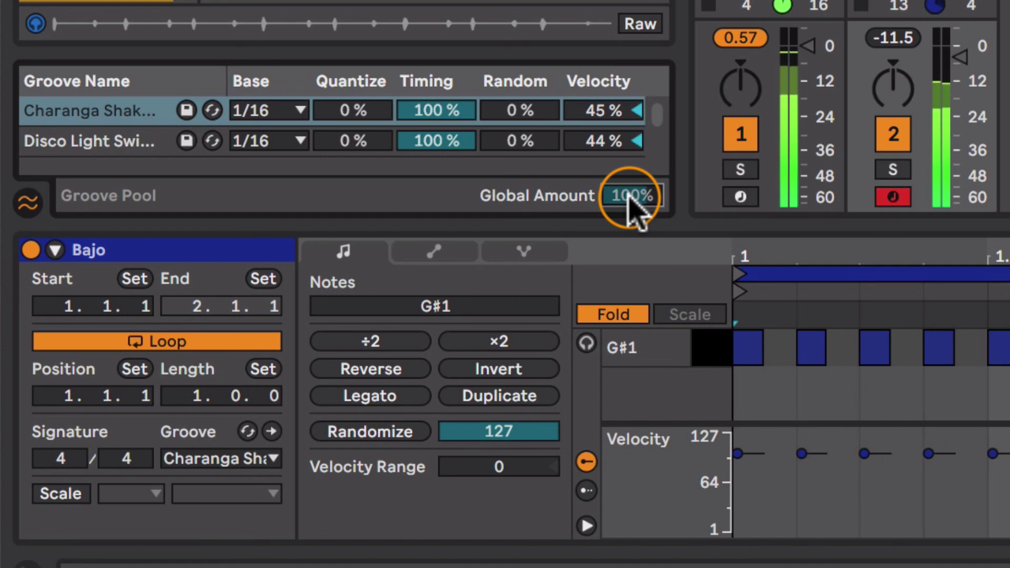
Switch the Bajo clip's groove to Disco Light Swing 16ths.
click(232, 458)
click(247, 532)
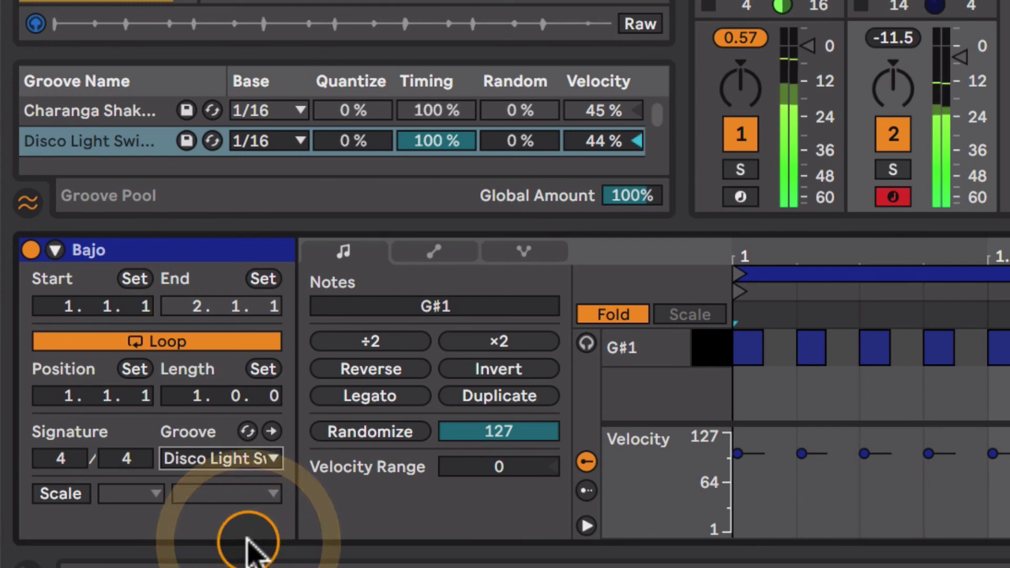